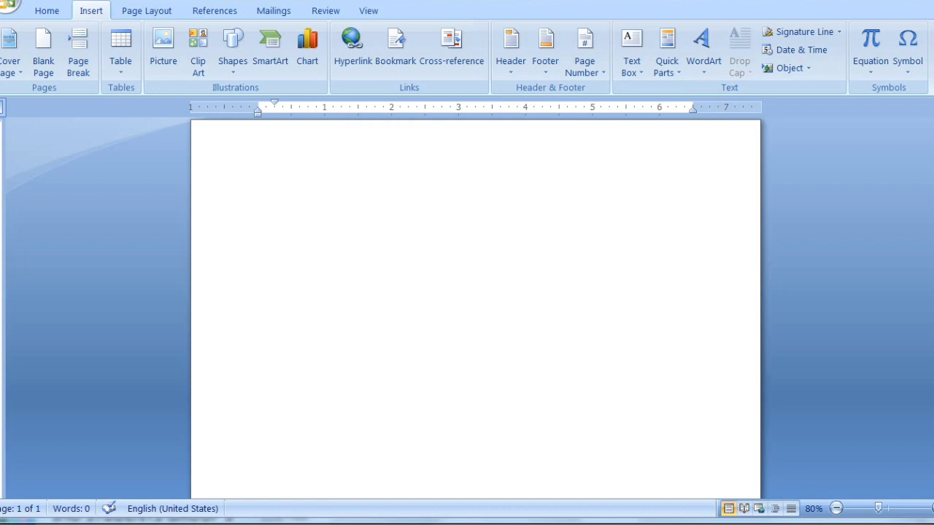
Generate sample paragraphs with =rand() and select all the document text
text(=rand()
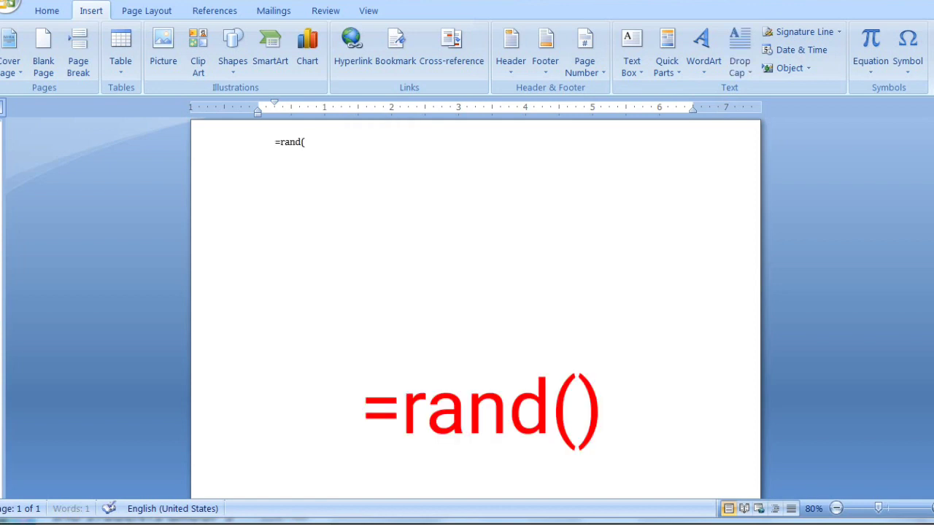
key(Return)
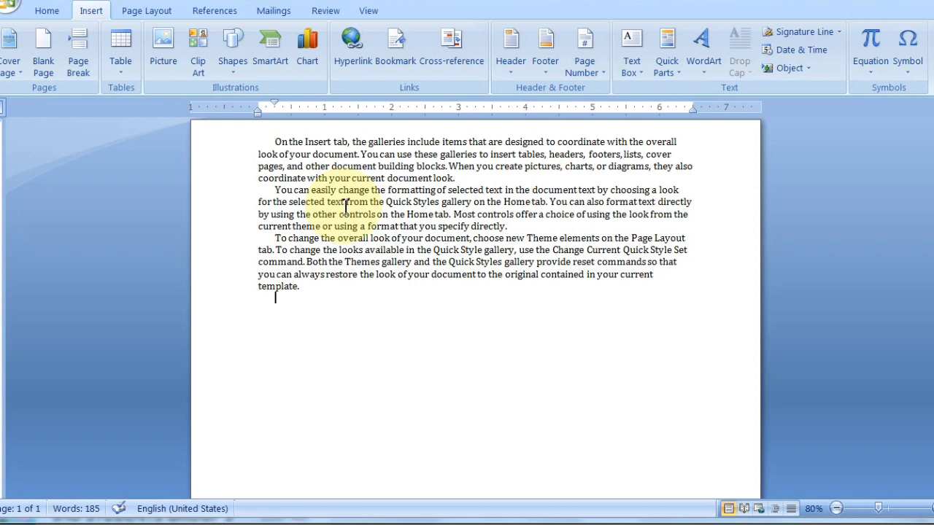
key(ctrl+a)
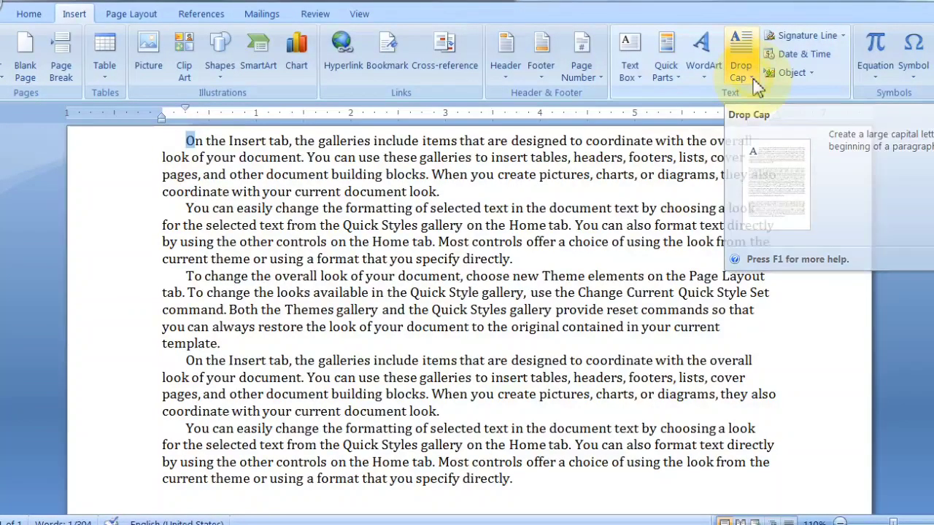
Open Drop Cap Options and choose the Dropped position
click(756, 86)
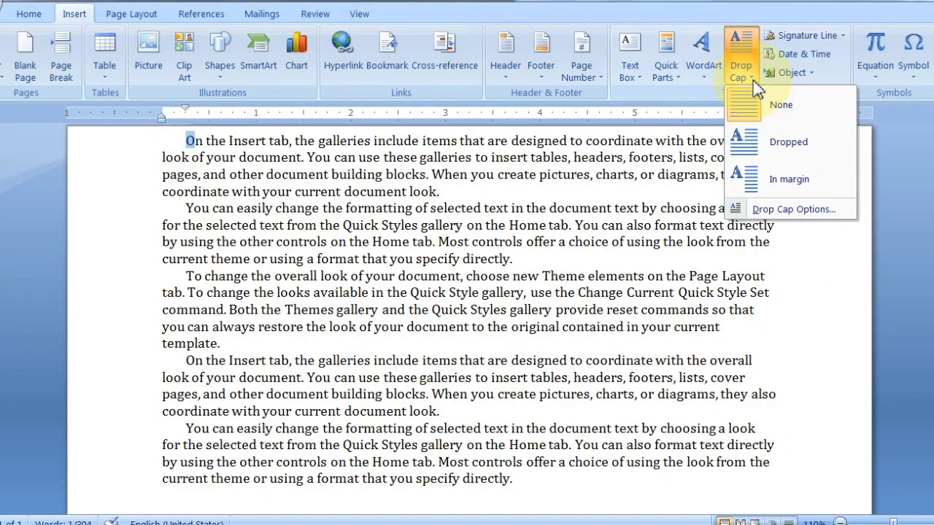
click(759, 215)
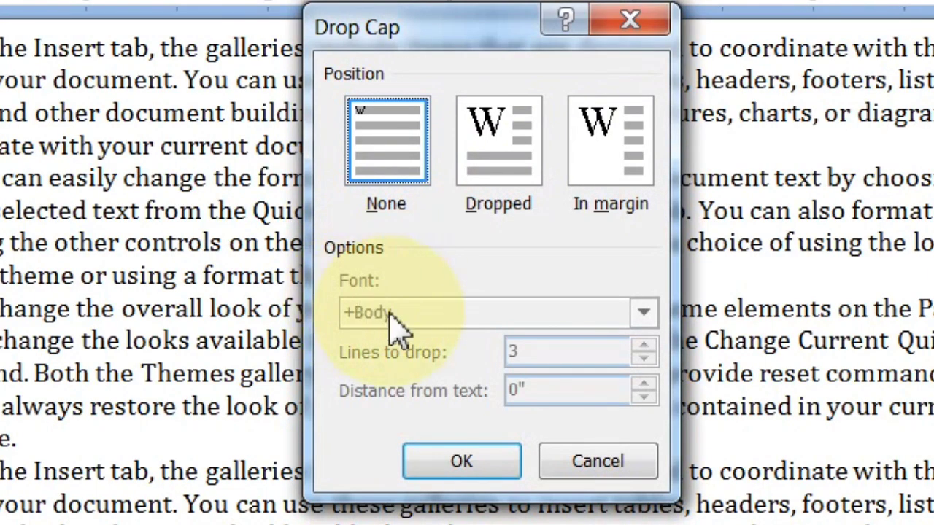
click(530, 183)
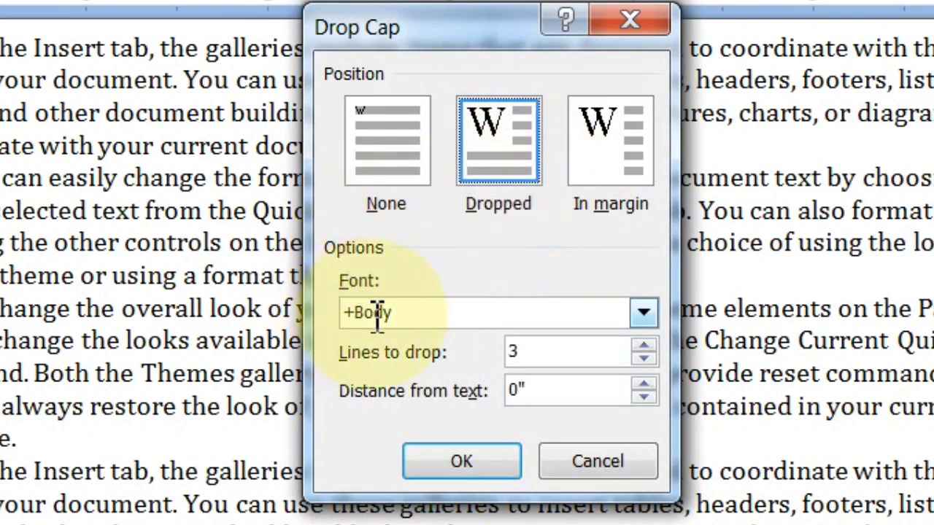
Set the drop cap font to Arial MT Black and apply it to the first paragraph
drag(399, 312, 326, 316)
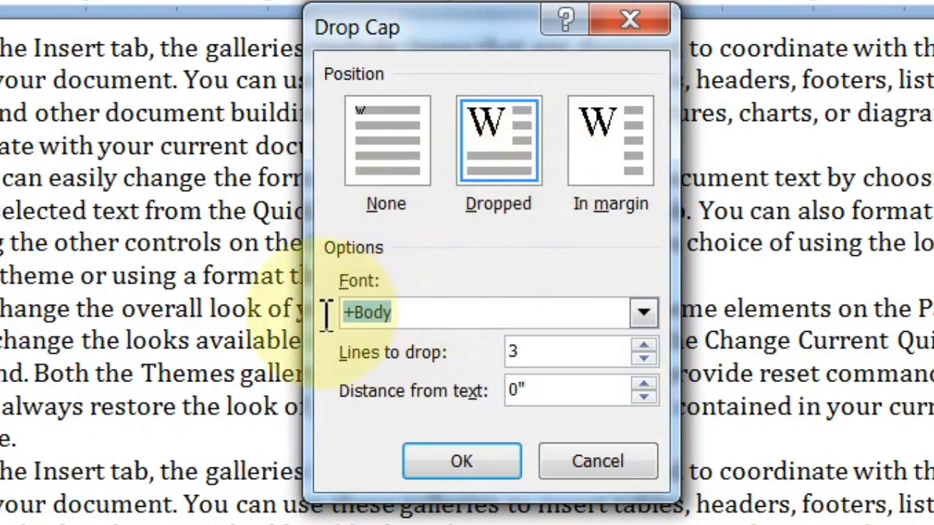
click(644, 313)
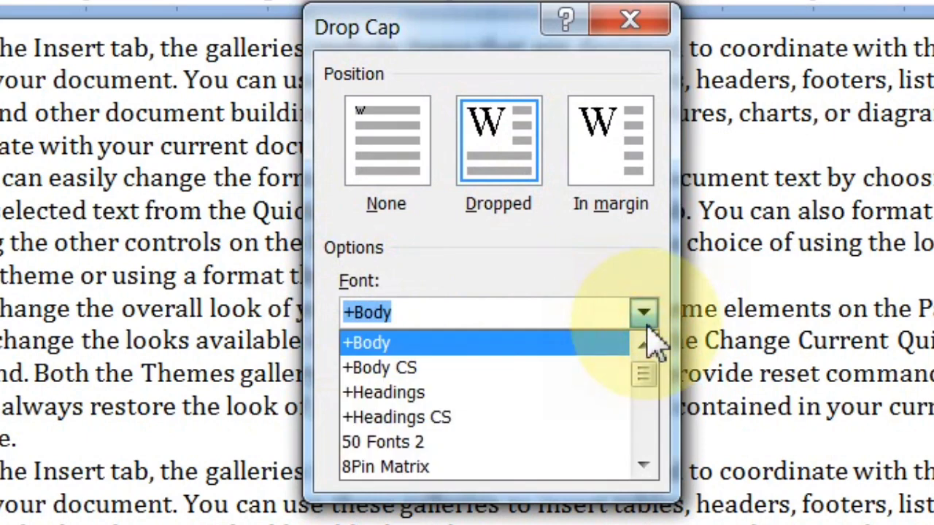
scroll(562, 375, down, 3)
scroll(562, 376, down, 2)
scroll(521, 394, down, 2)
scroll(506, 379, down, 2)
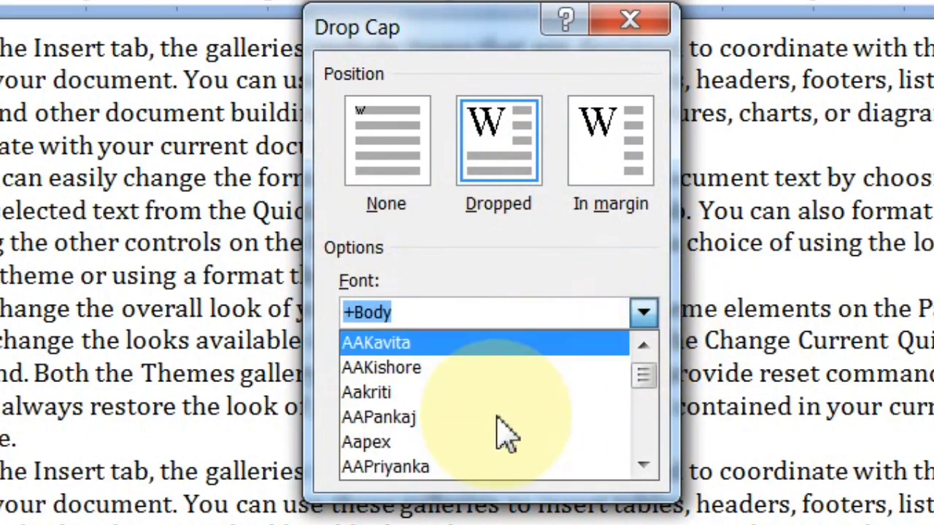
scroll(503, 437, down, 3)
scroll(501, 431, down, 3)
scroll(496, 438, down, 3)
scroll(494, 442, down, 3)
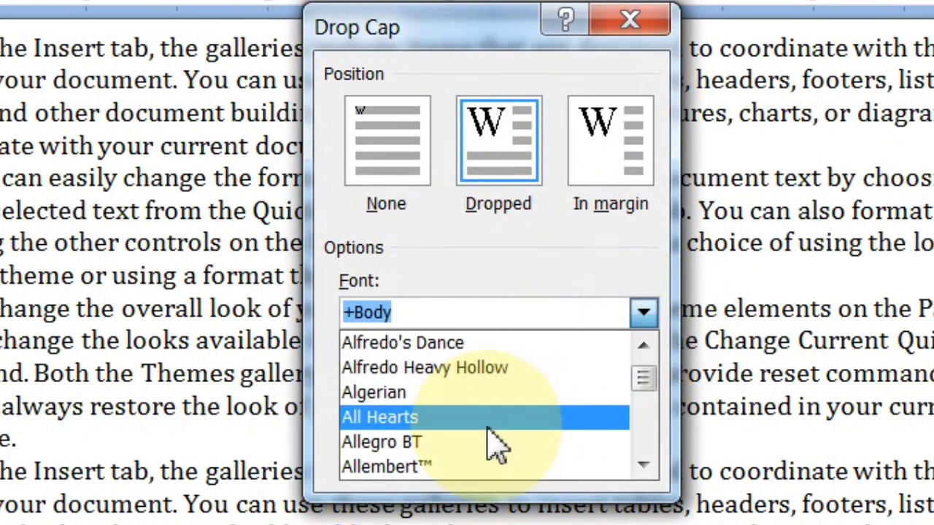
scroll(490, 440, down, 3)
scroll(485, 434, down, 2)
scroll(481, 423, down, 4)
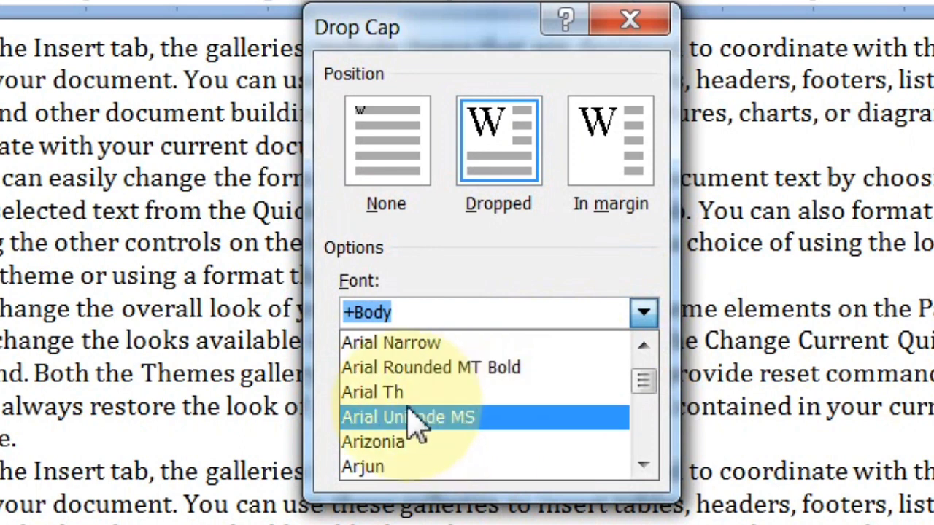
scroll(376, 386, up, 1)
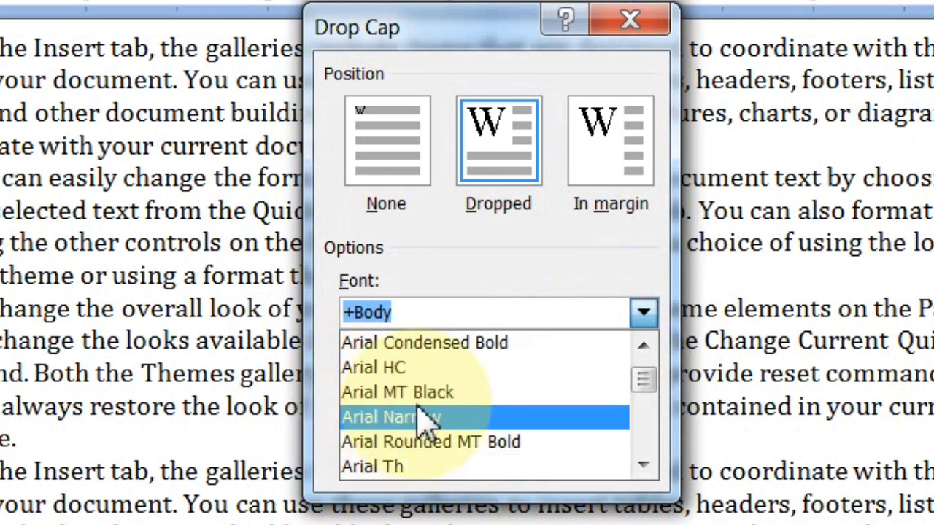
scroll(372, 401, down, 1)
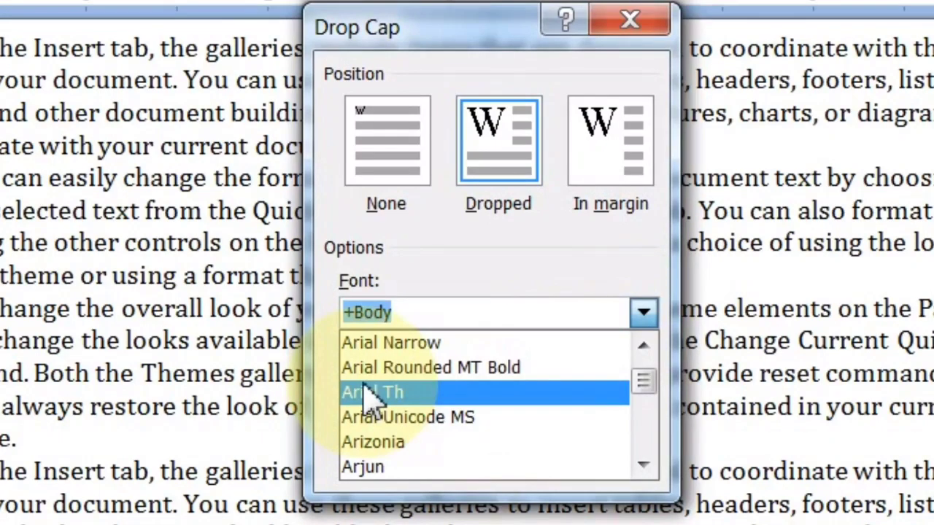
scroll(428, 416, down, 1)
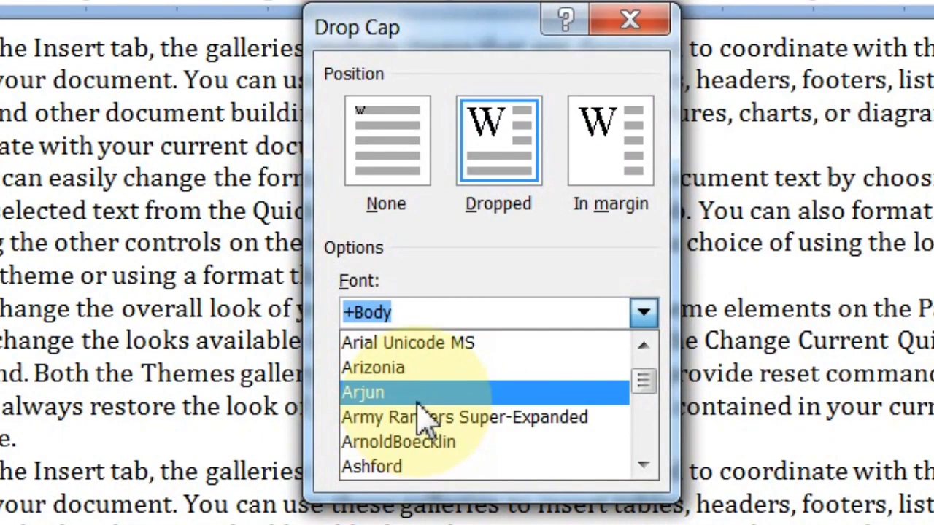
scroll(427, 419, up, 2)
click(423, 394)
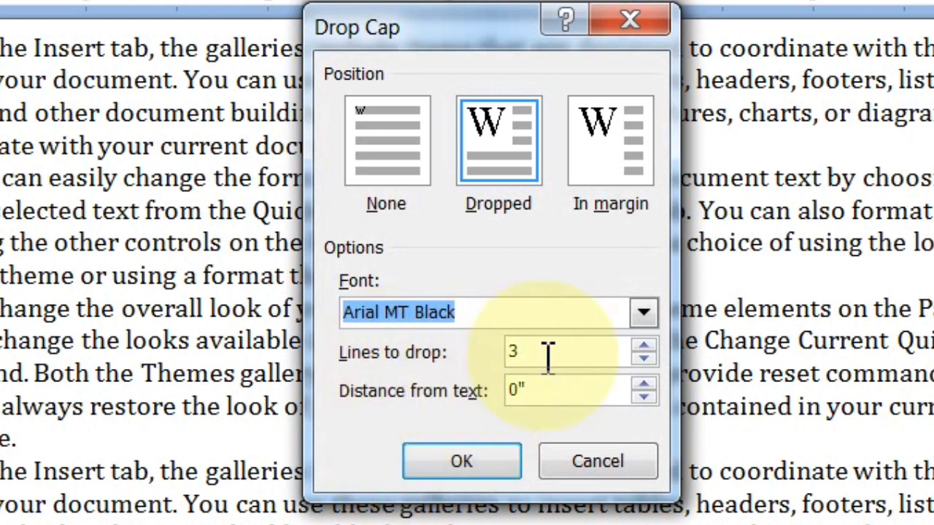
click(479, 471)
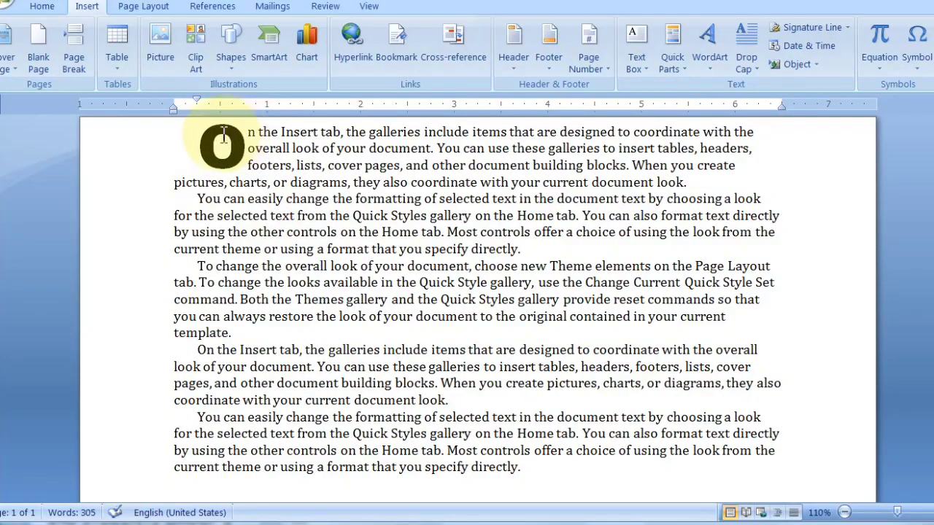
Change the drop-cap O to drop 4 lines, 0.5" from the text
click(227, 140)
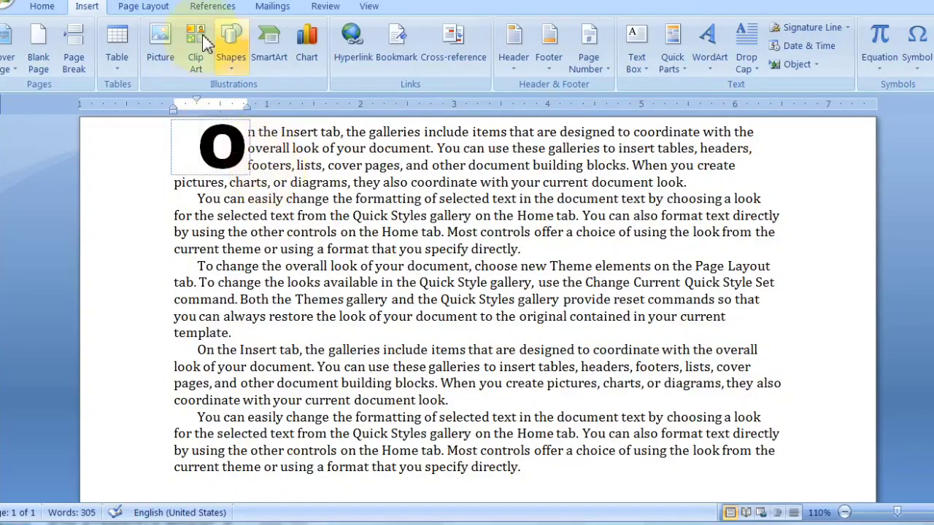
click(745, 51)
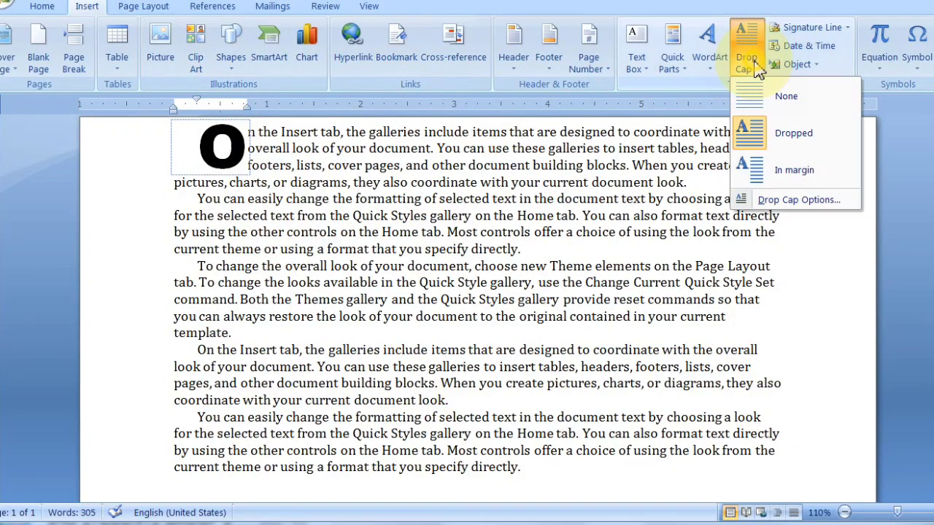
click(796, 200)
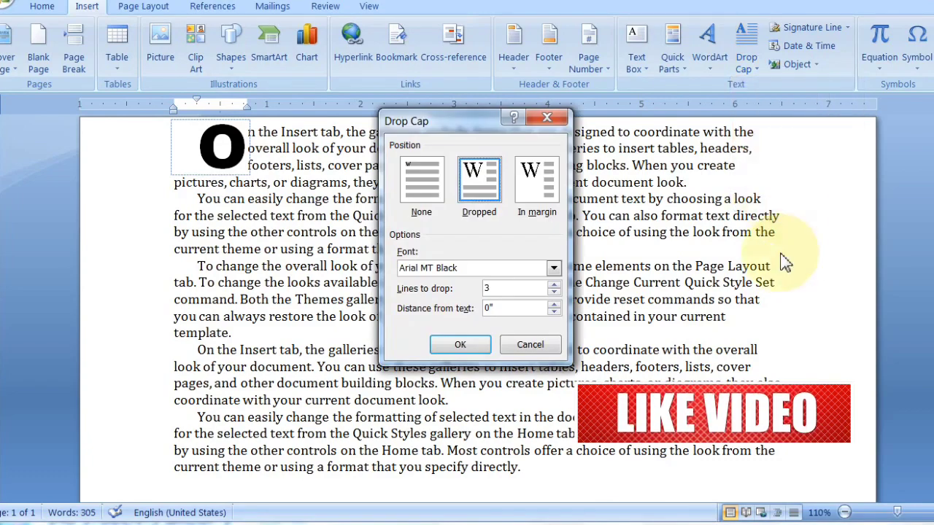
double_click(492, 289)
text(4)
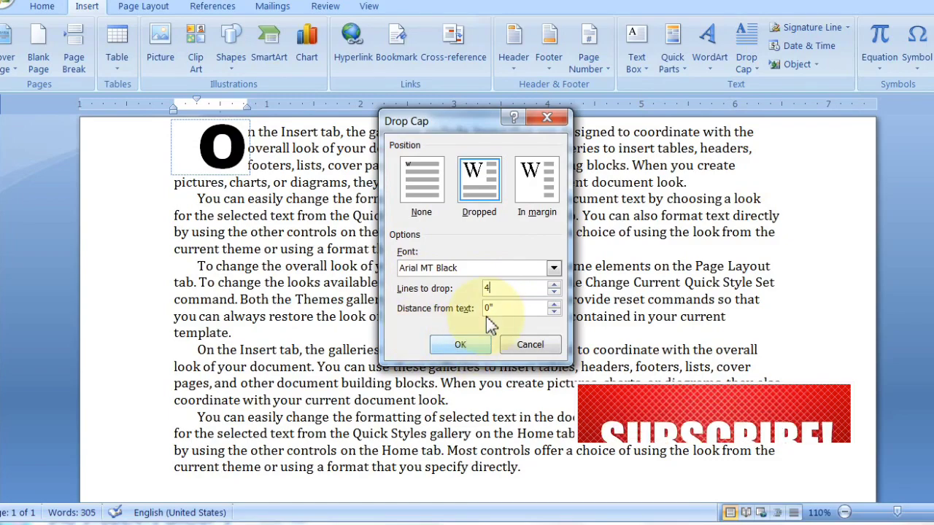
double_click(506, 309)
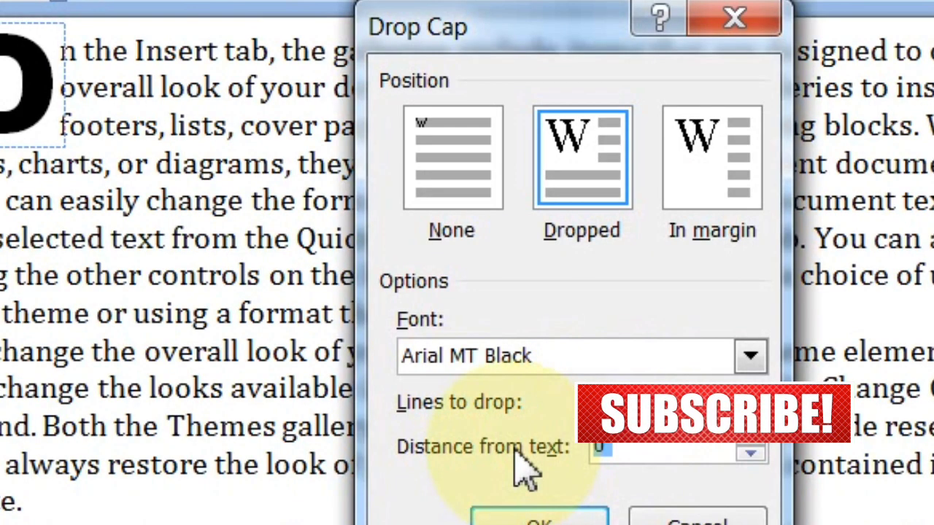
text(0)
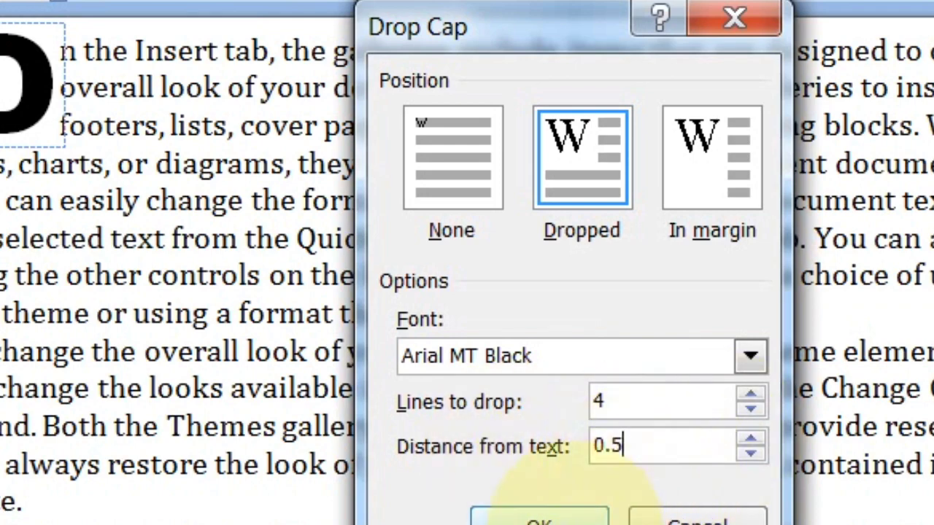
click(540, 519)
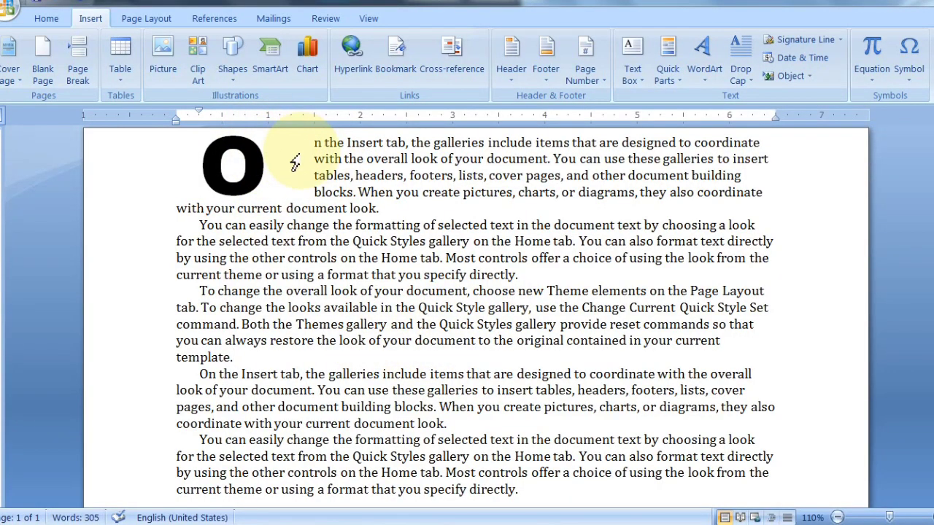
Set the drop-cap O to 0 distance from text and 5 lines to drop
click(225, 164)
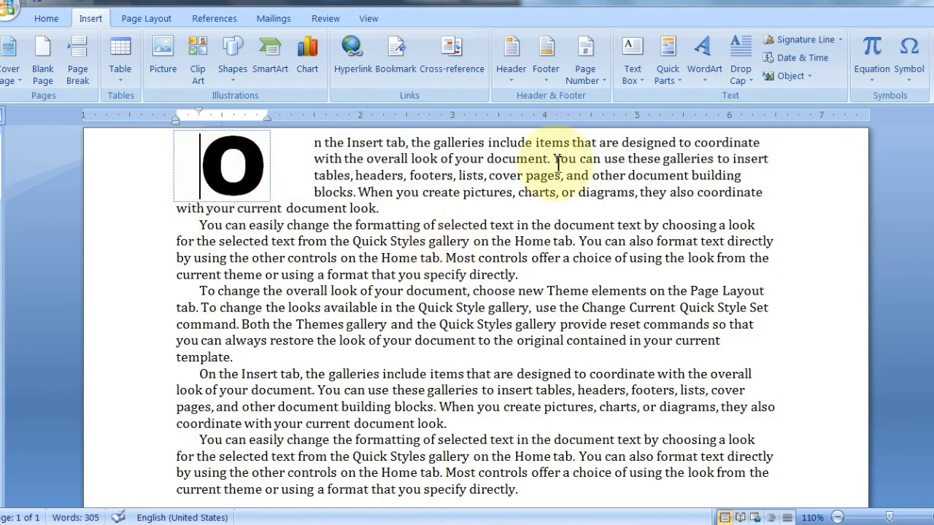
click(753, 80)
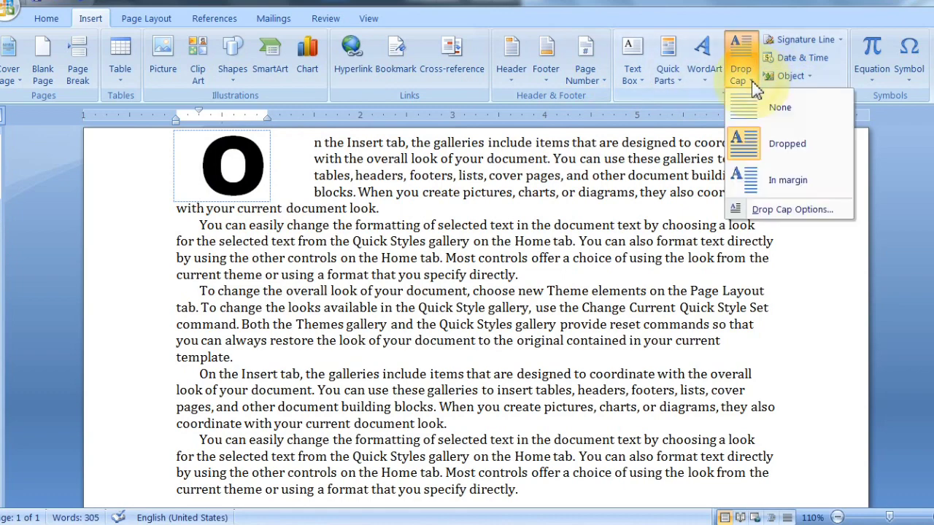
click(787, 209)
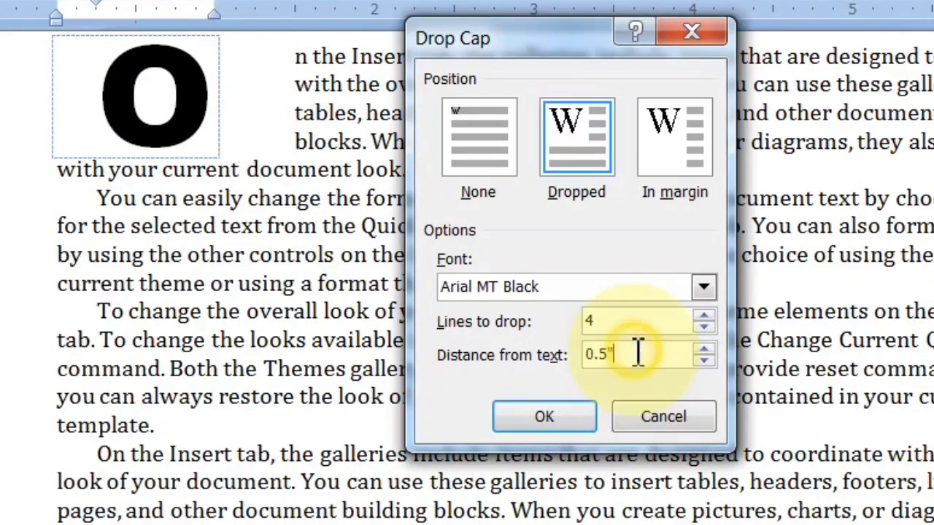
drag(638, 354, 450, 340)
text(0)
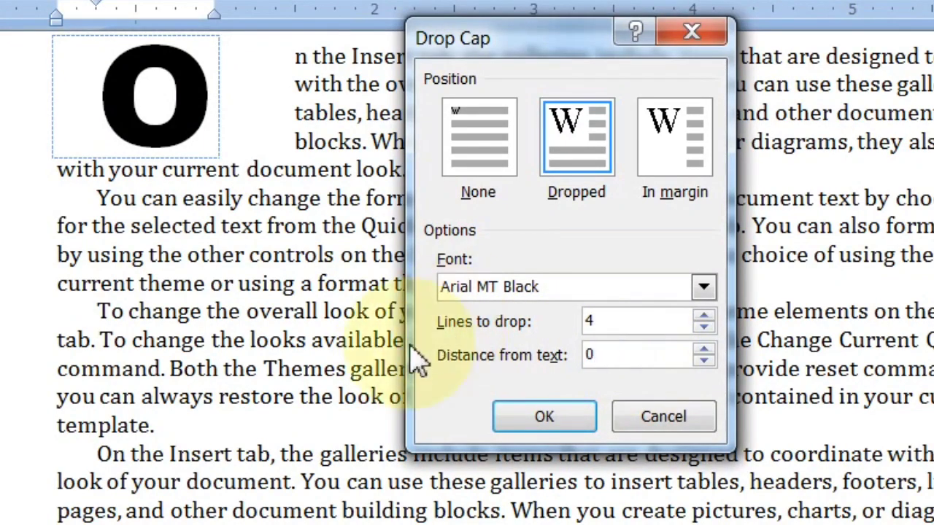
drag(609, 321, 356, 334)
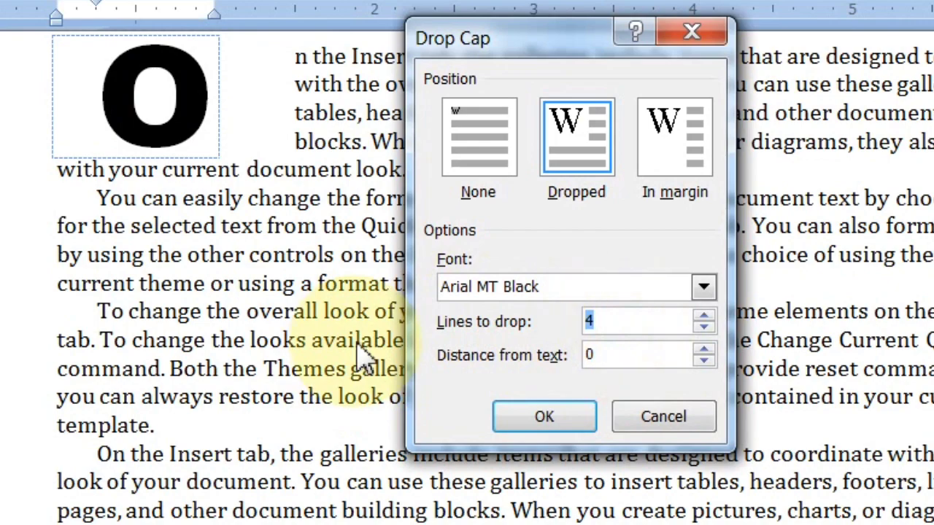
text(5)
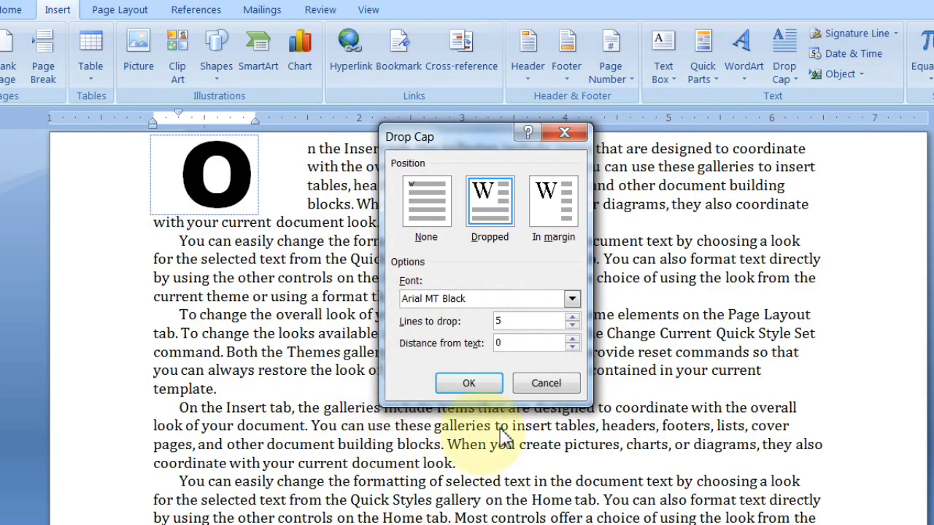
click(544, 417)
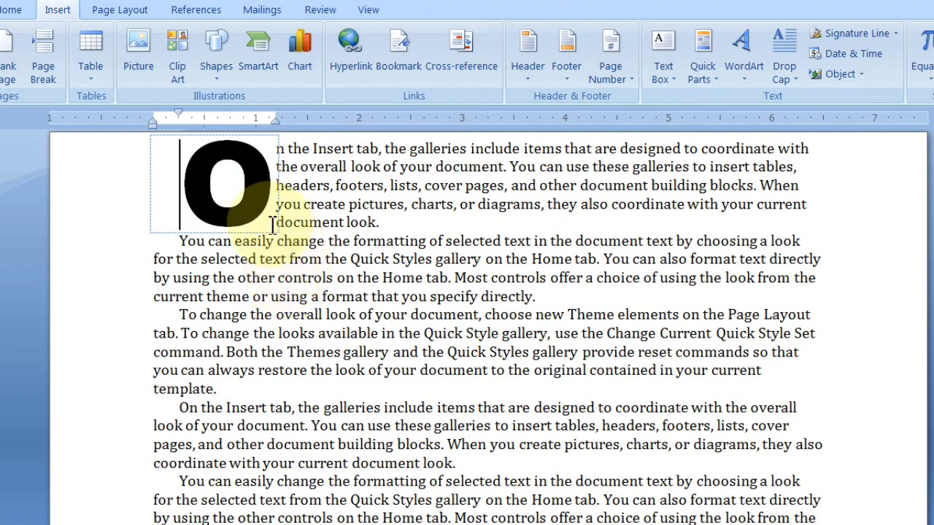
Switch the drop-cap O to the In margin position
click(123, 203)
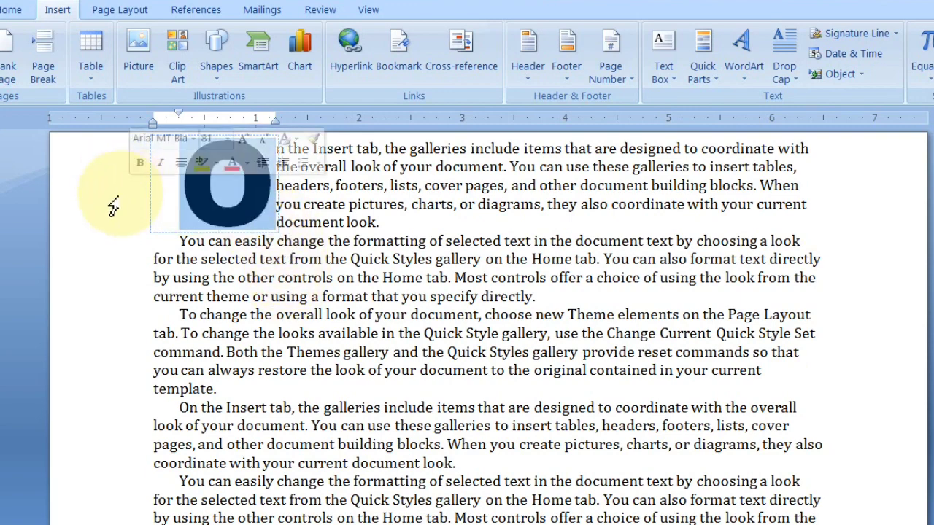
click(784, 55)
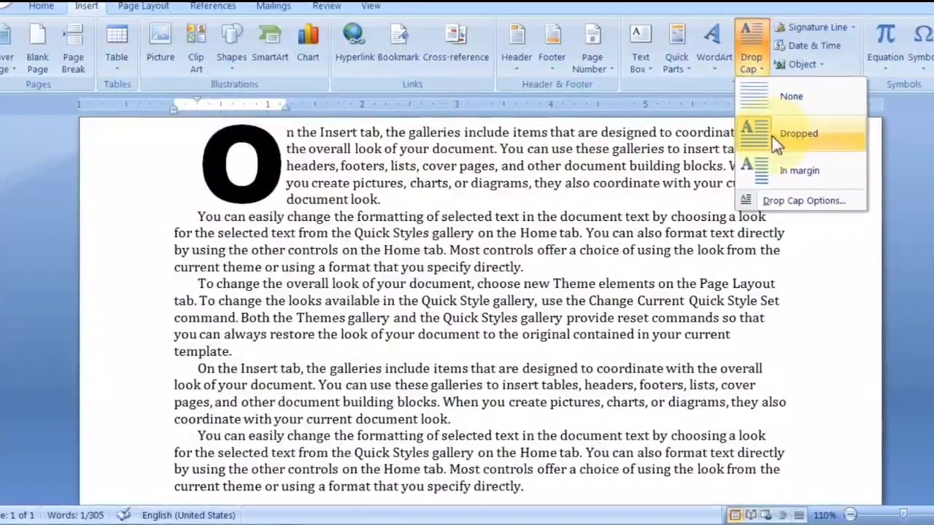
click(773, 142)
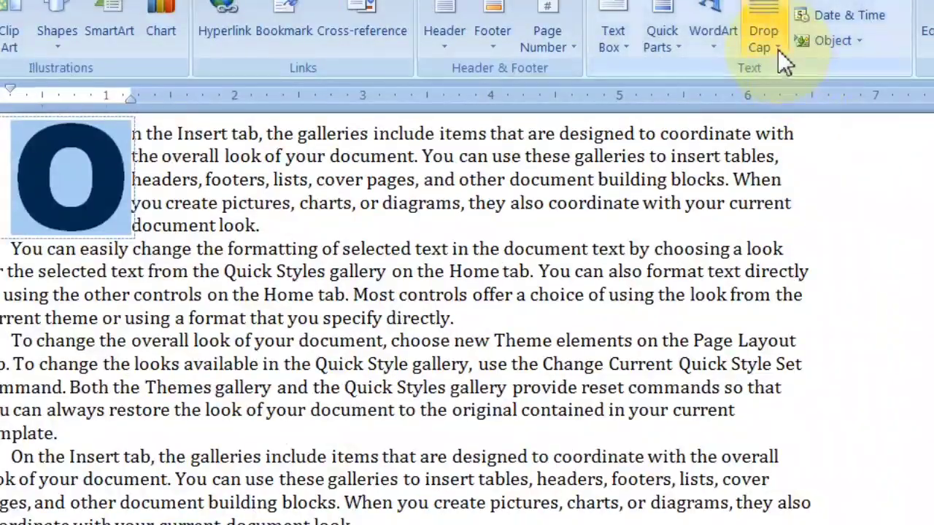
click(778, 50)
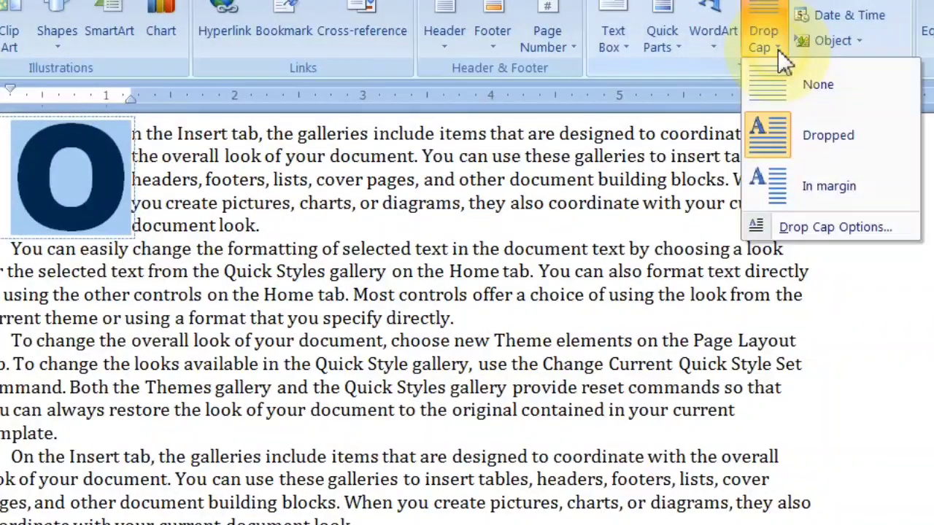
click(796, 226)
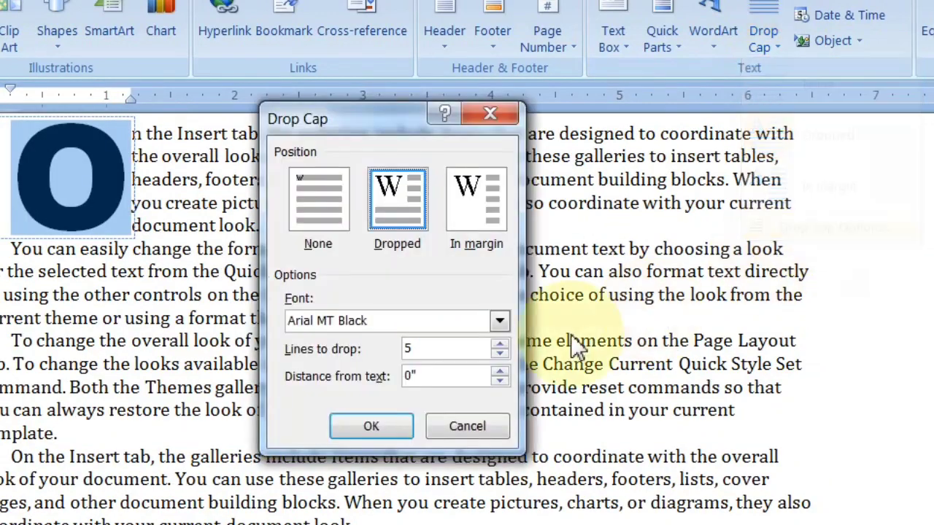
click(470, 201)
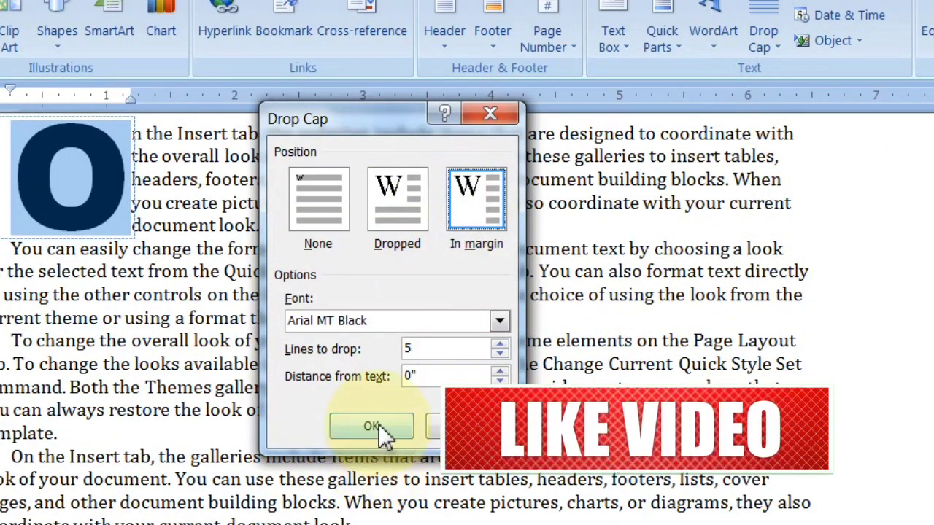
click(372, 426)
drag(188, 318, 70, 293)
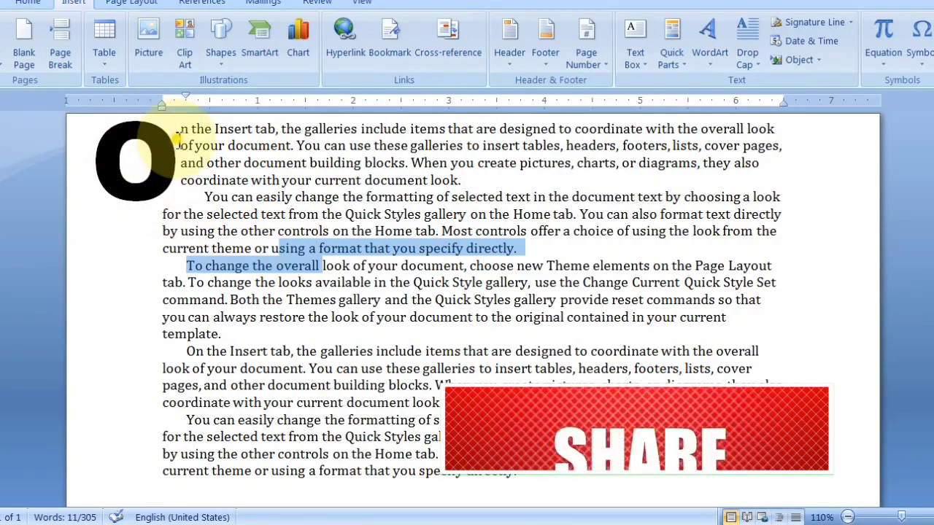
Remove the drop cap by choosing None in Drop Cap Options
click(181, 152)
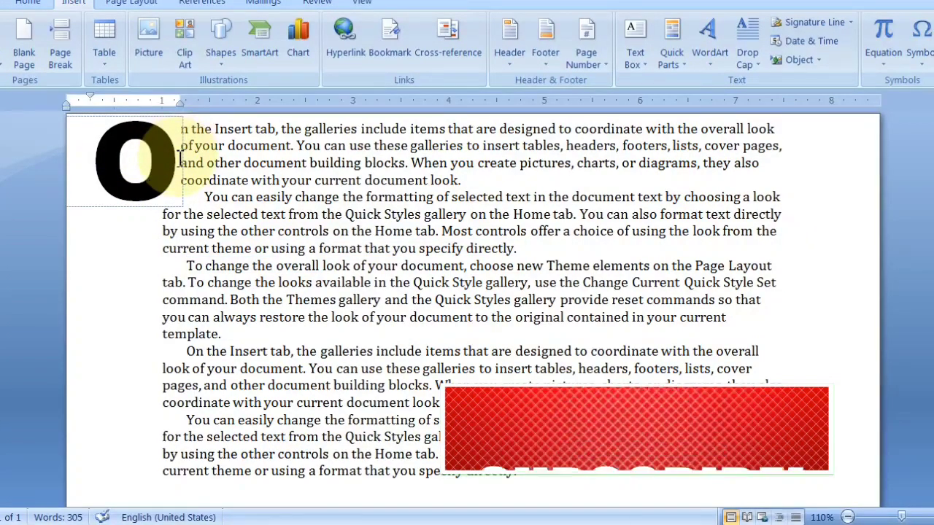
click(756, 70)
click(828, 198)
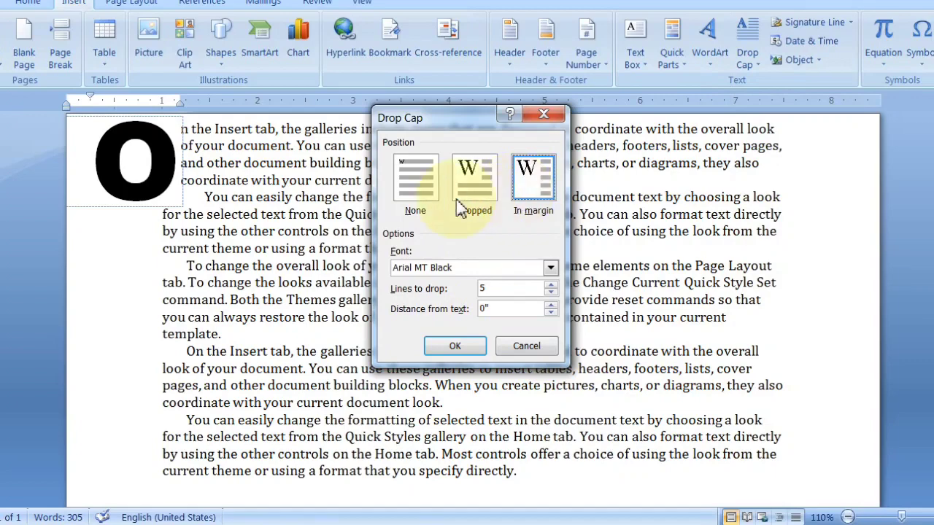
double_click(427, 196)
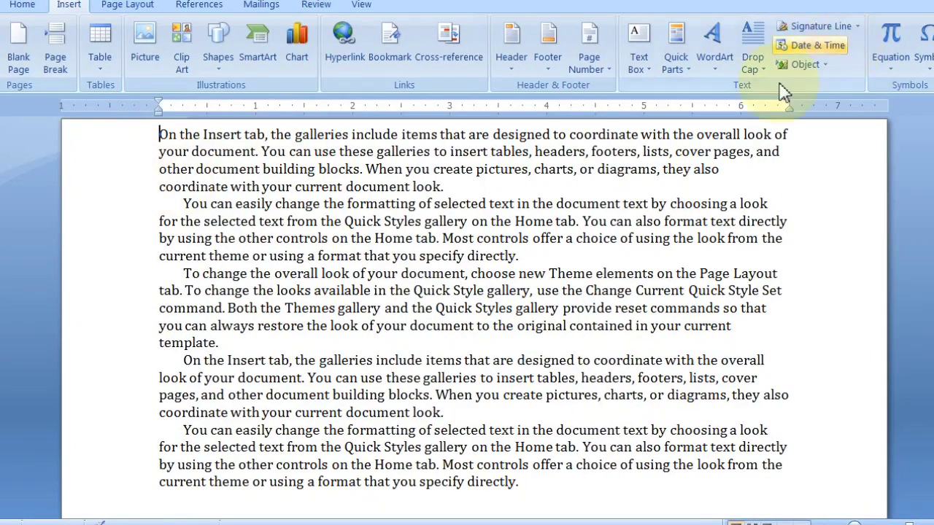
Re-apply a Dropped drop cap in the +Body font, three lines deep
click(768, 73)
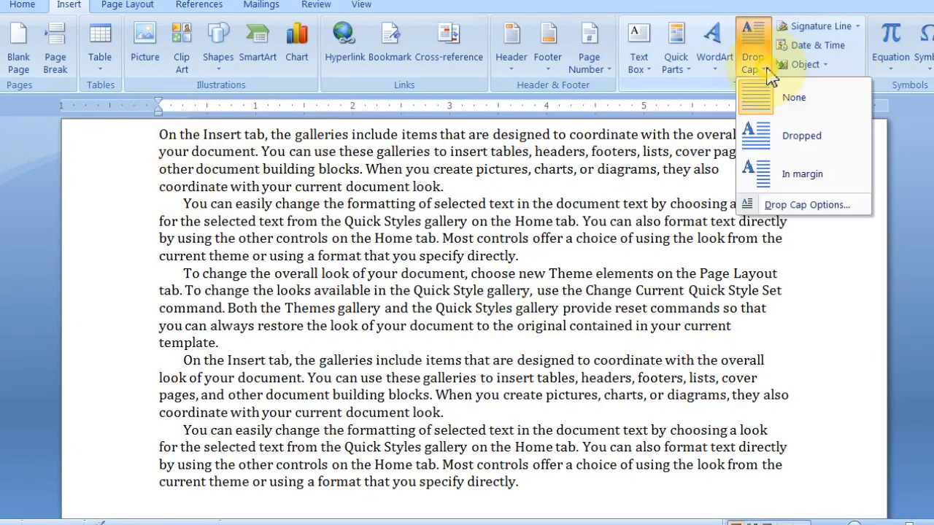
click(780, 204)
click(476, 186)
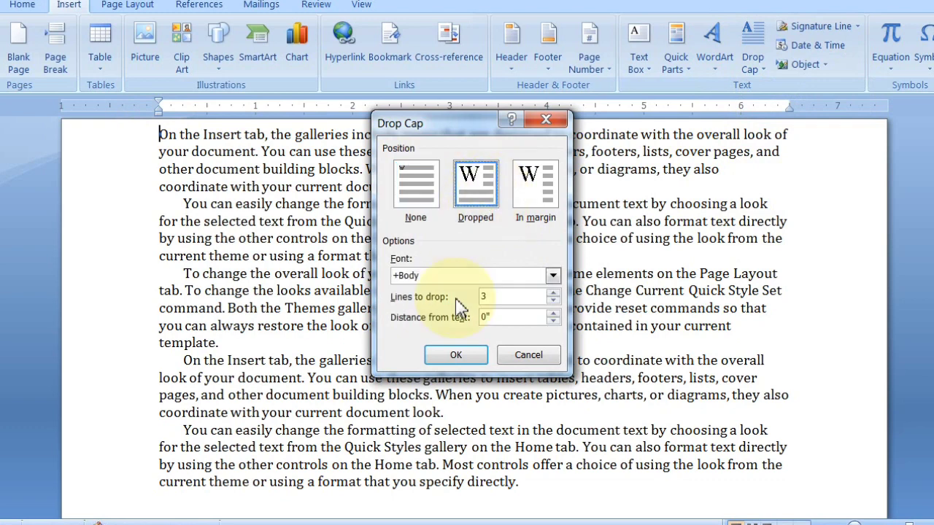
click(455, 355)
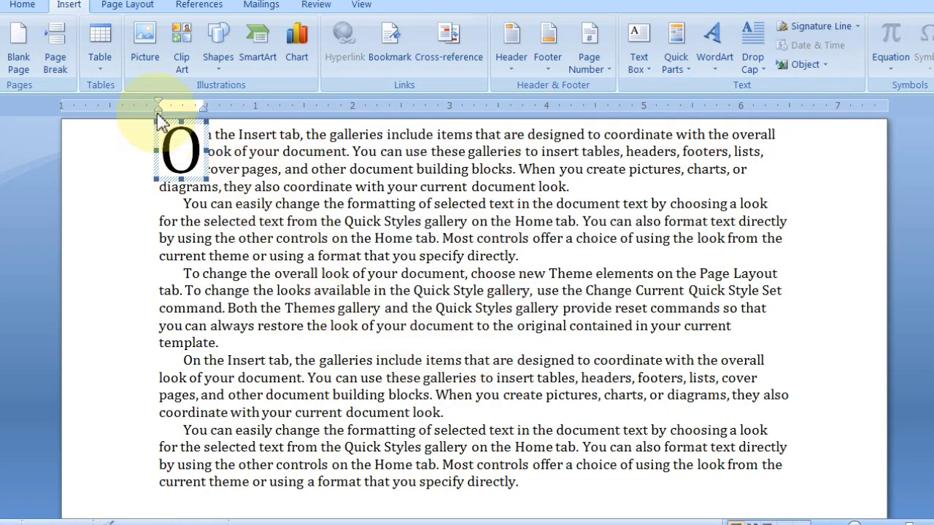
Color the drop-cap O red with Font Color on the Home tab
click(29, 6)
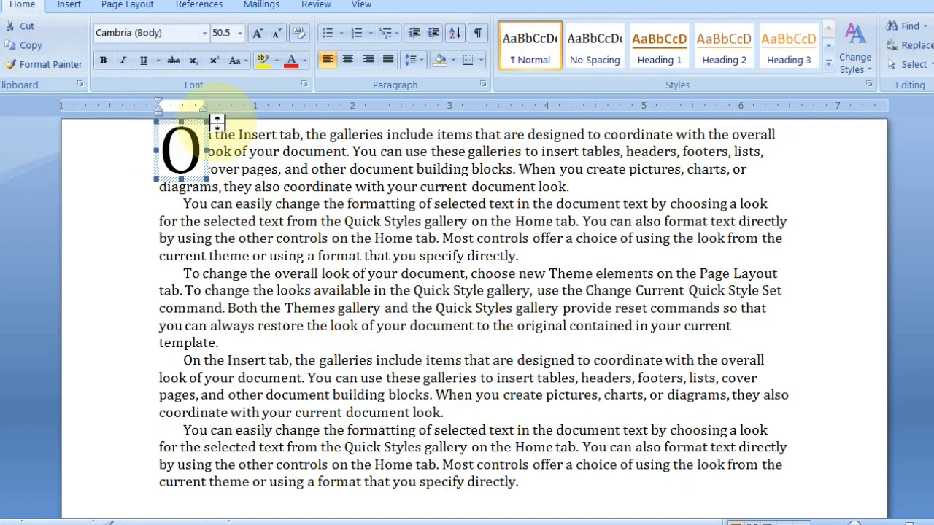
click(292, 60)
click(331, 256)
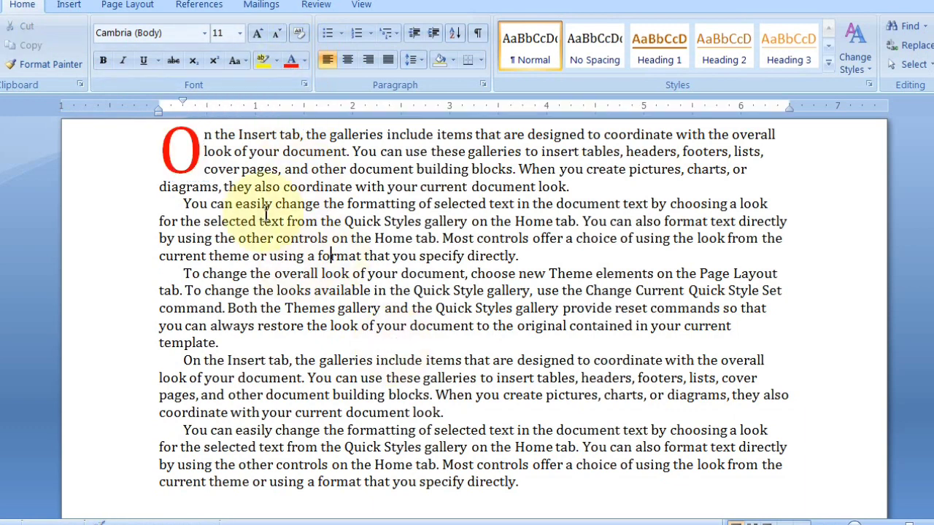